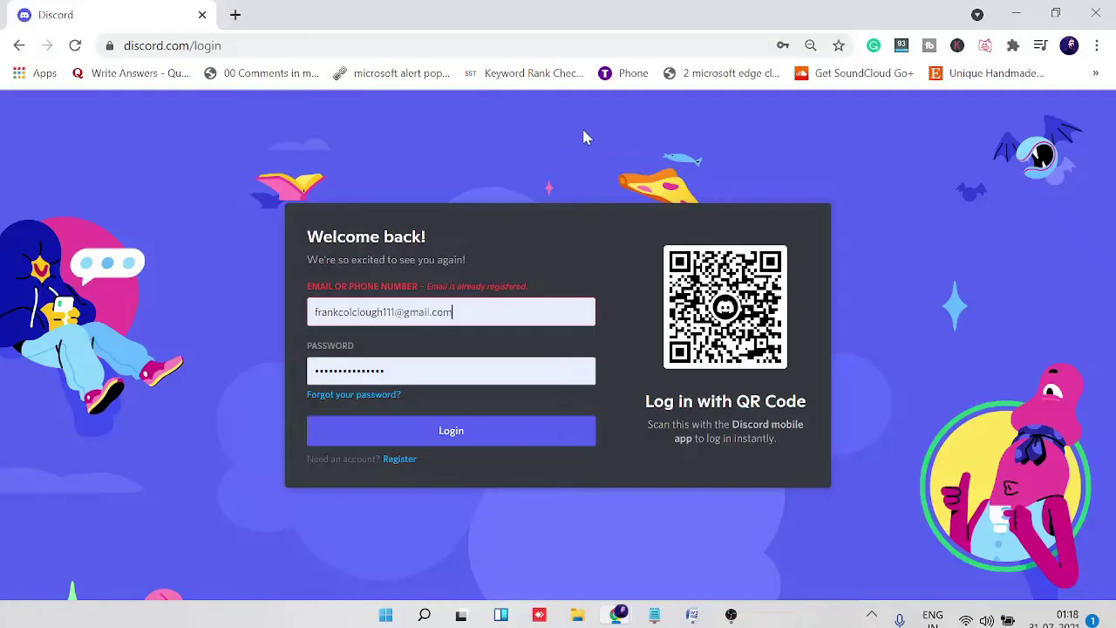
Request a Discord password reset with 'Forgot your password?' and pass the hCaptcha human check.
click(234, 14)
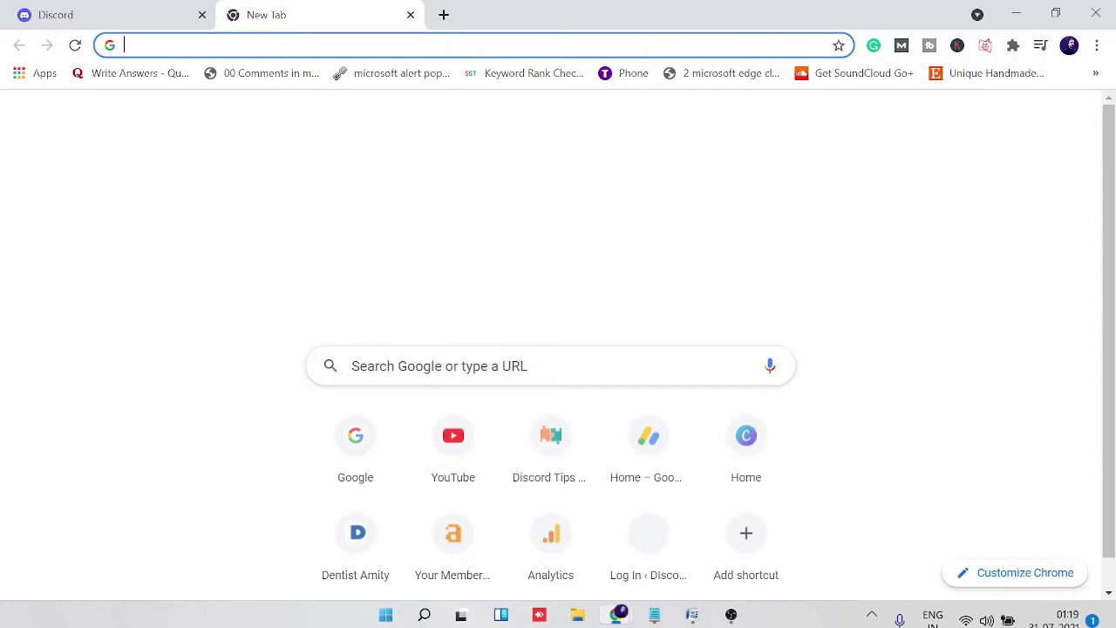
click(135, 14)
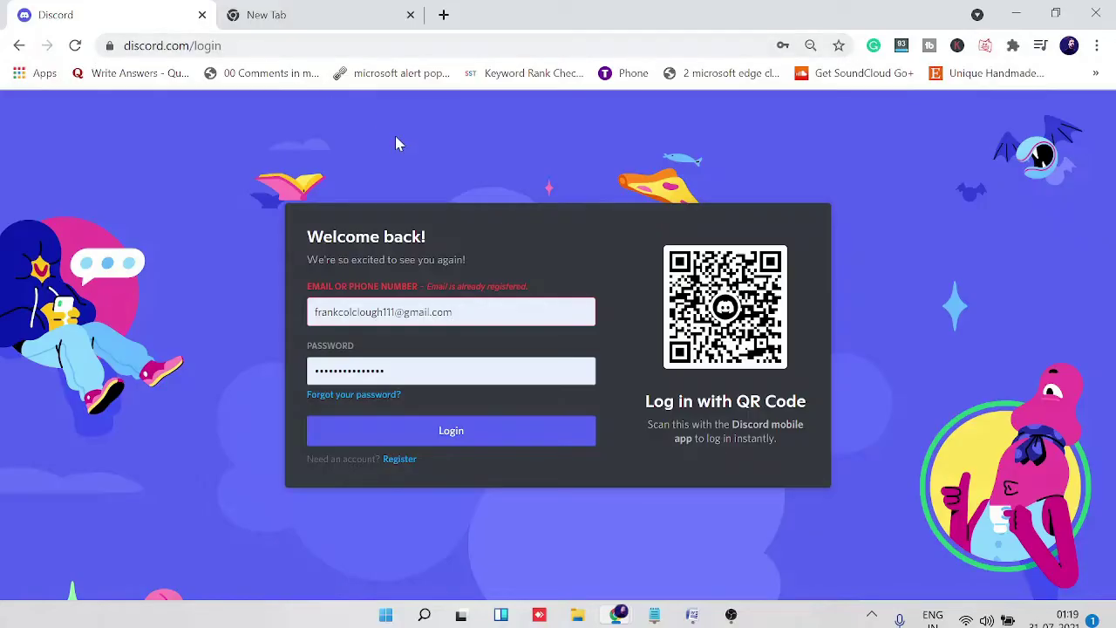
click(172, 45)
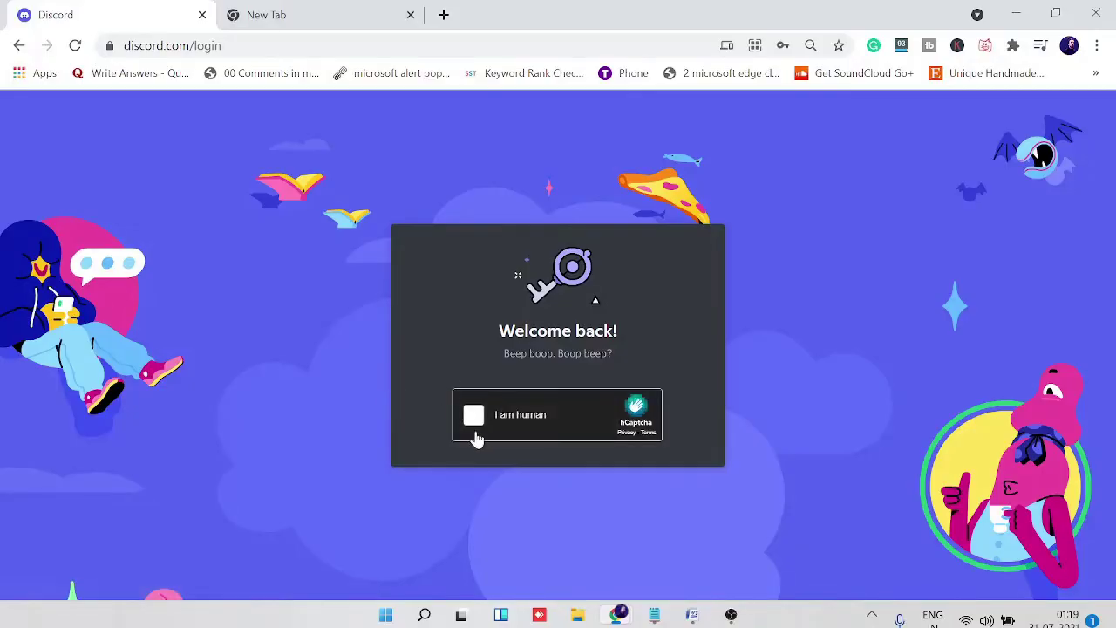
click(474, 418)
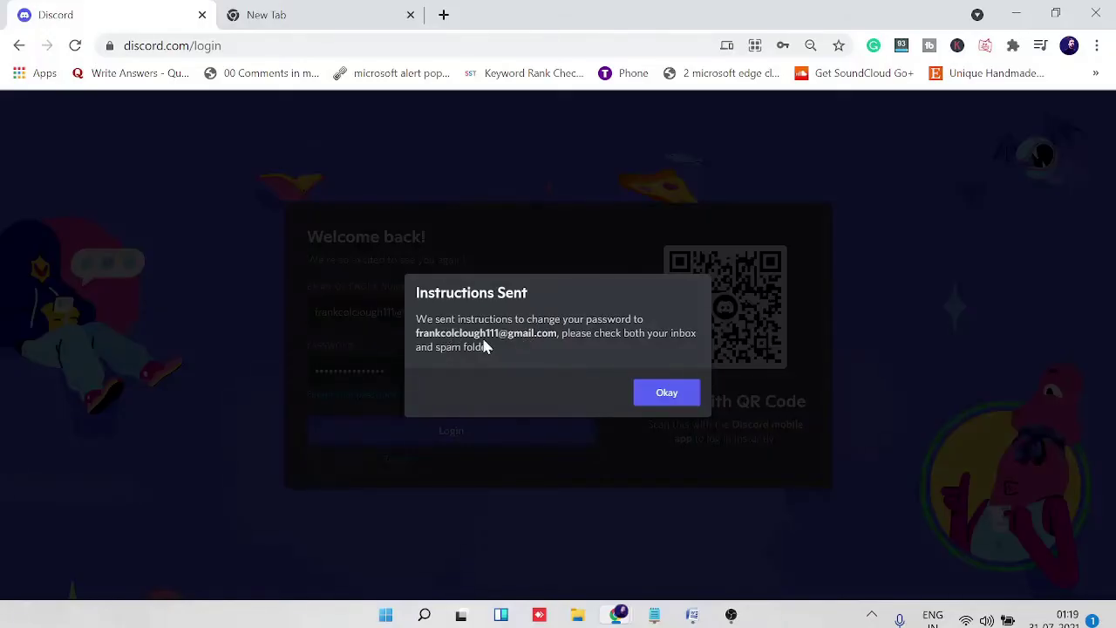
Go to gmail.com in the new tab and open the Discord Password Reset Request email.
click(292, 11)
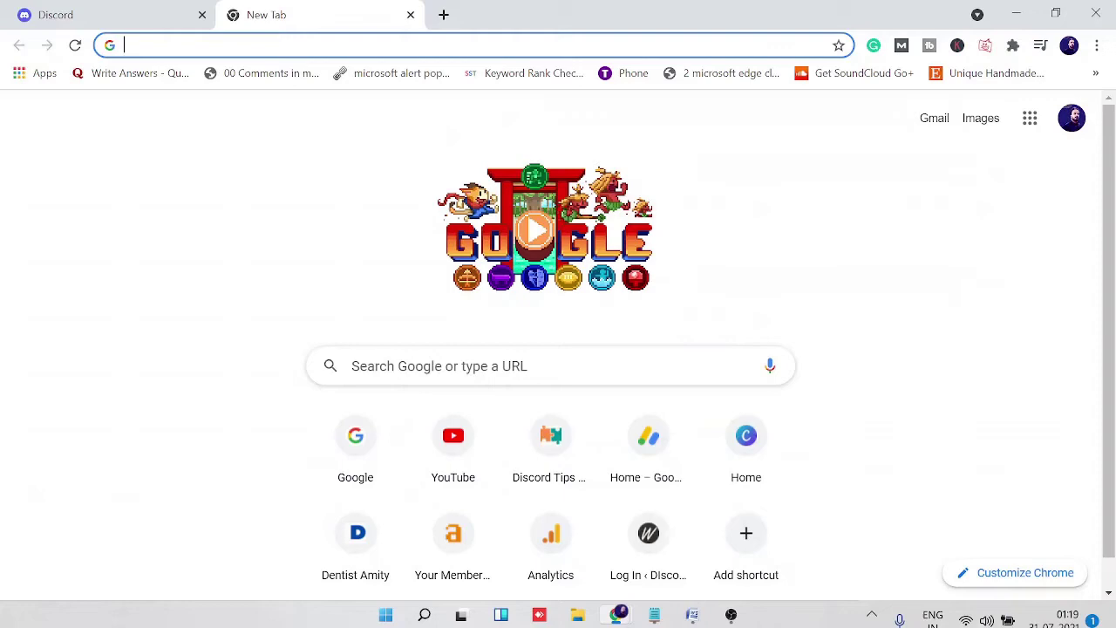
click(270, 48)
text(gmail.com)
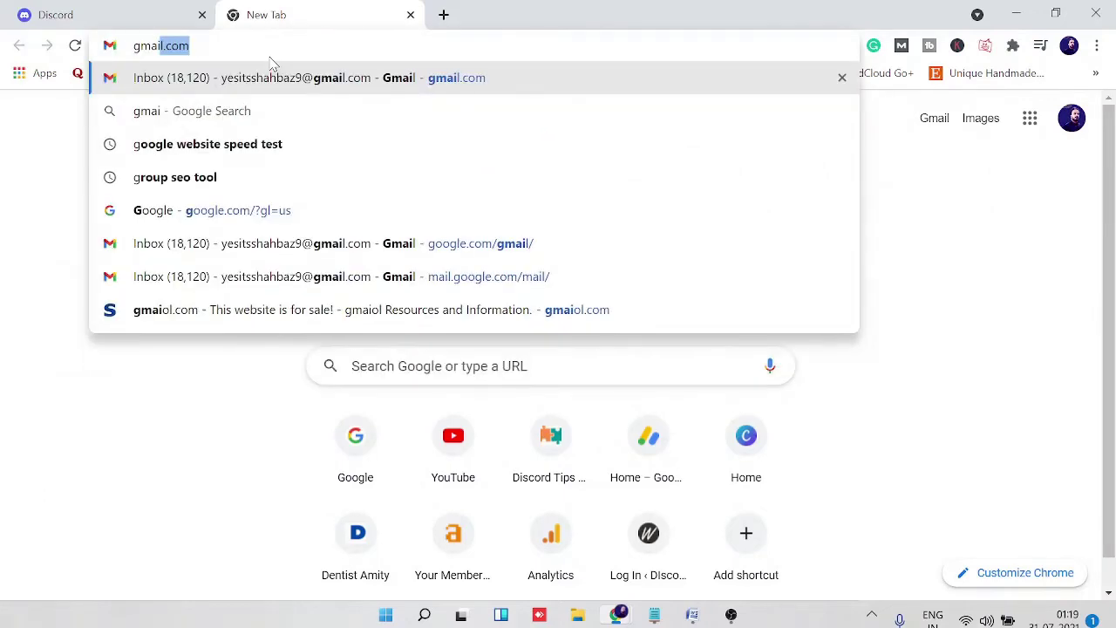
key(Return)
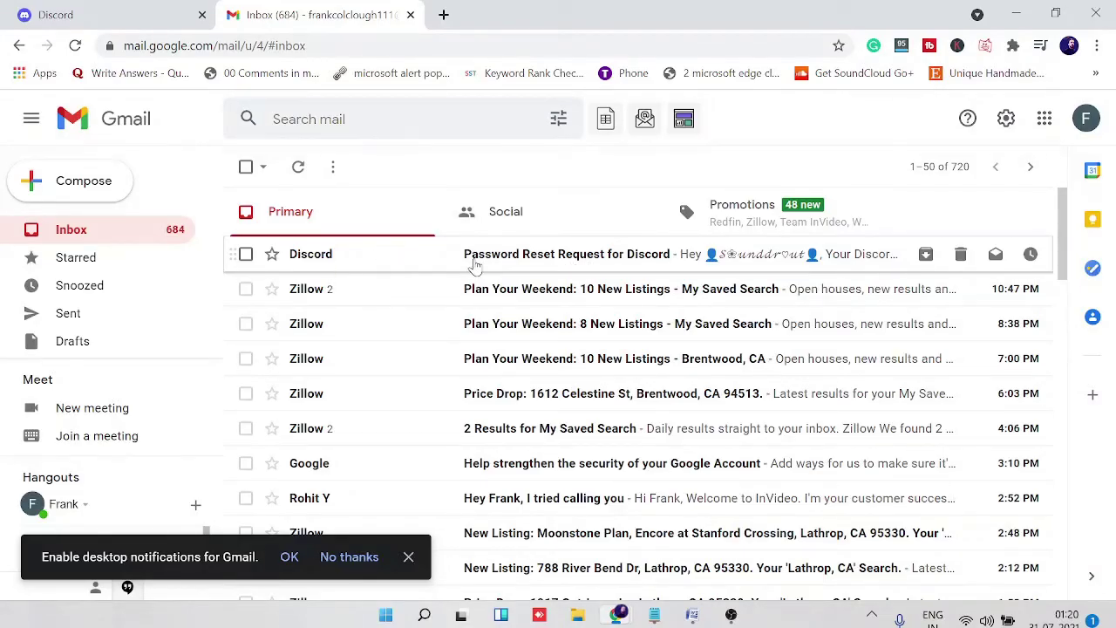
click(565, 264)
scroll(567, 266, down, 5)
scroll(567, 266, up, 1)
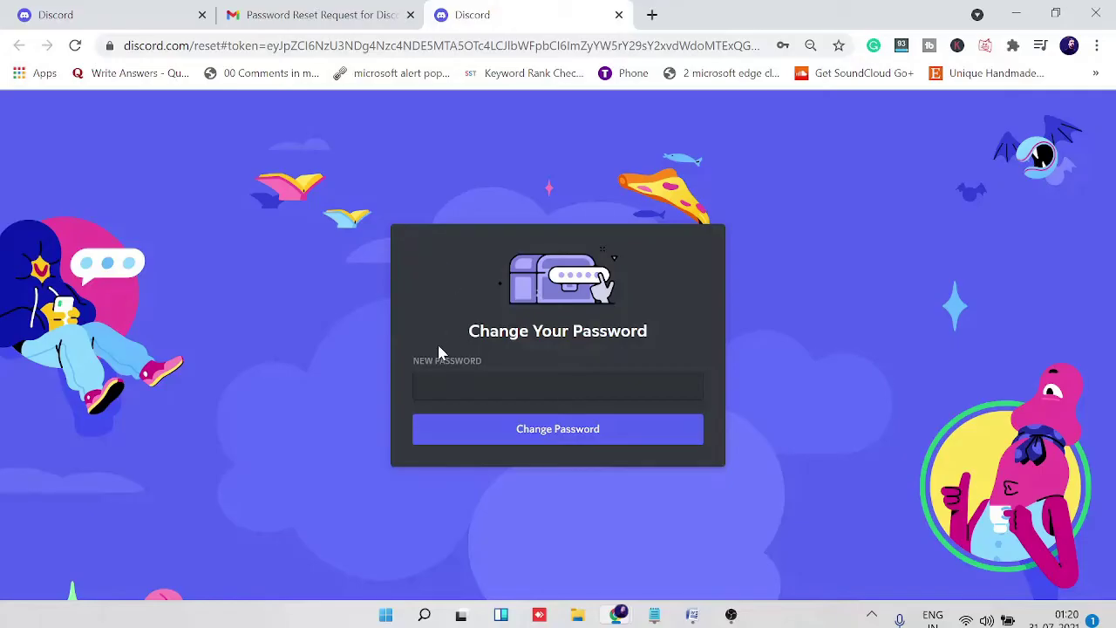
Select the New Password field, then dismiss the Instructions Sent notice on the first Discord tab.
click(517, 372)
click(121, 10)
key(Escape)
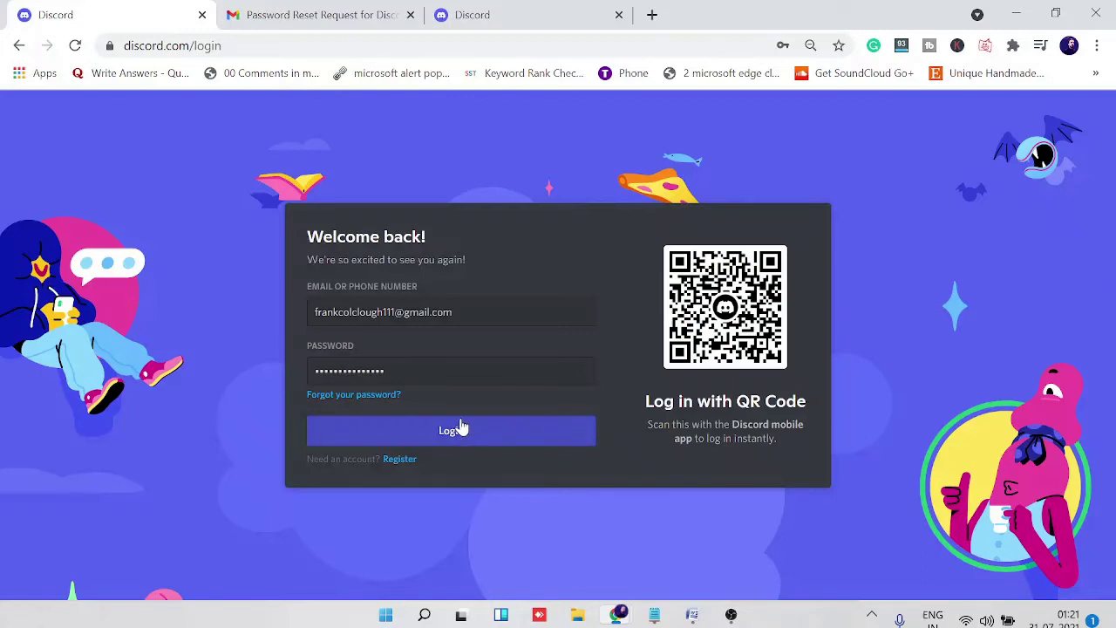
Search Google in a new tab for 'discord submit a request'.
click(652, 15)
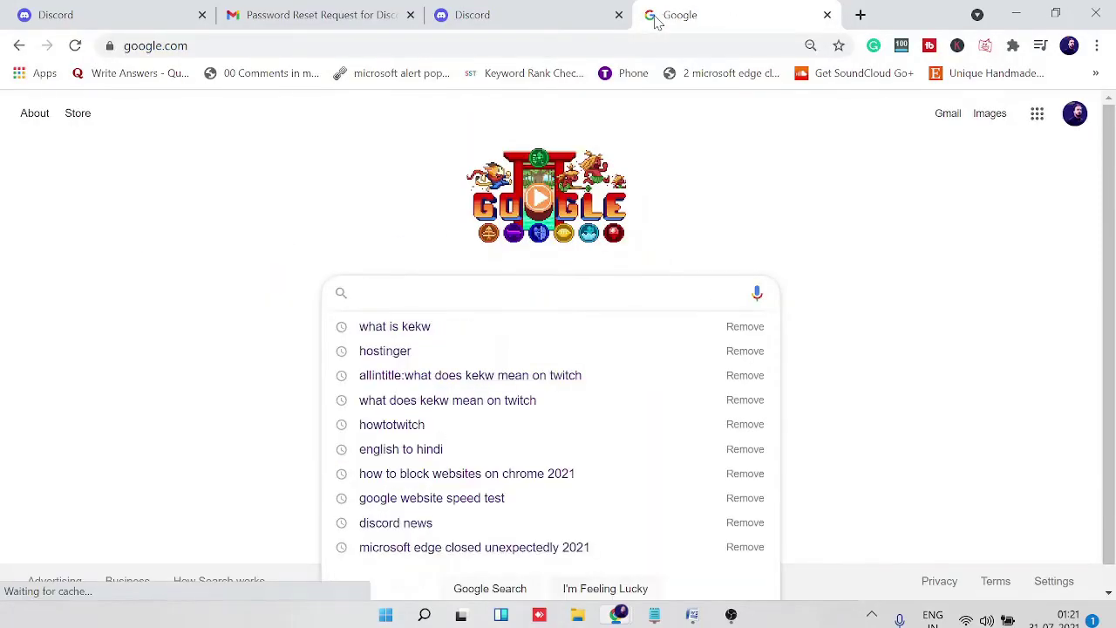
text(discord submi)
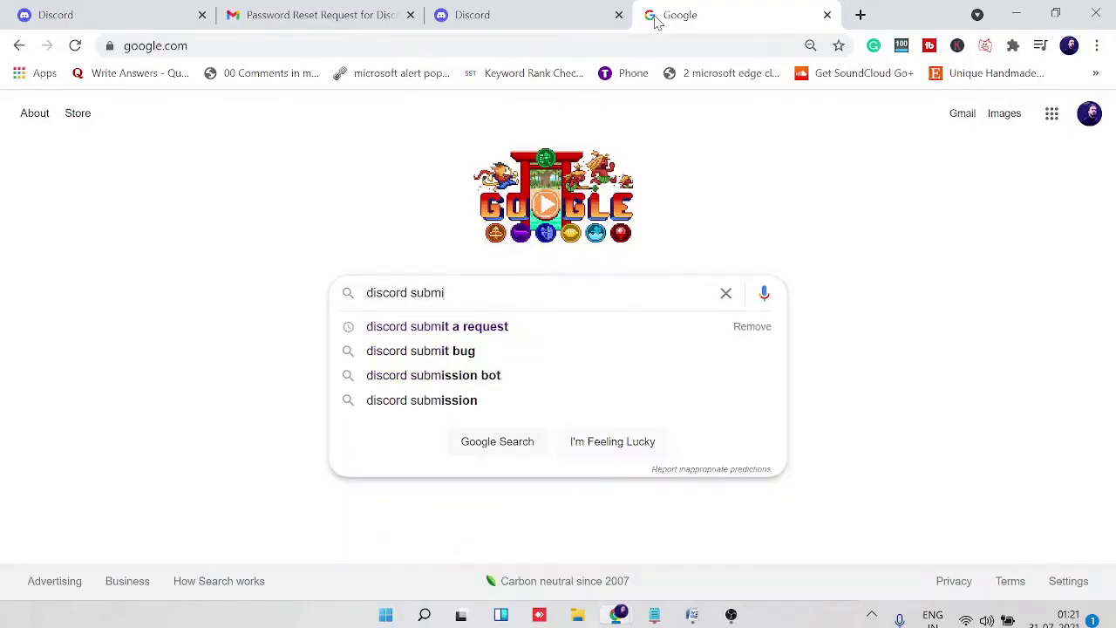
key(Down)
key(Return)
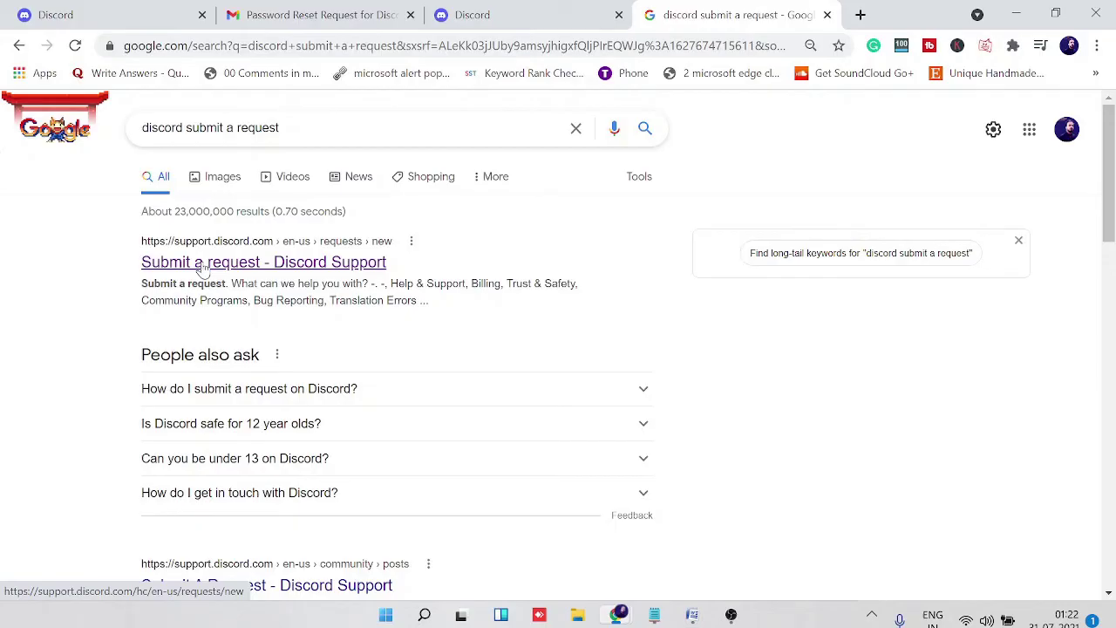
Open Discord Support's request form and choose Help & Support with the 'Email is Already Registered' Error type.
click(315, 269)
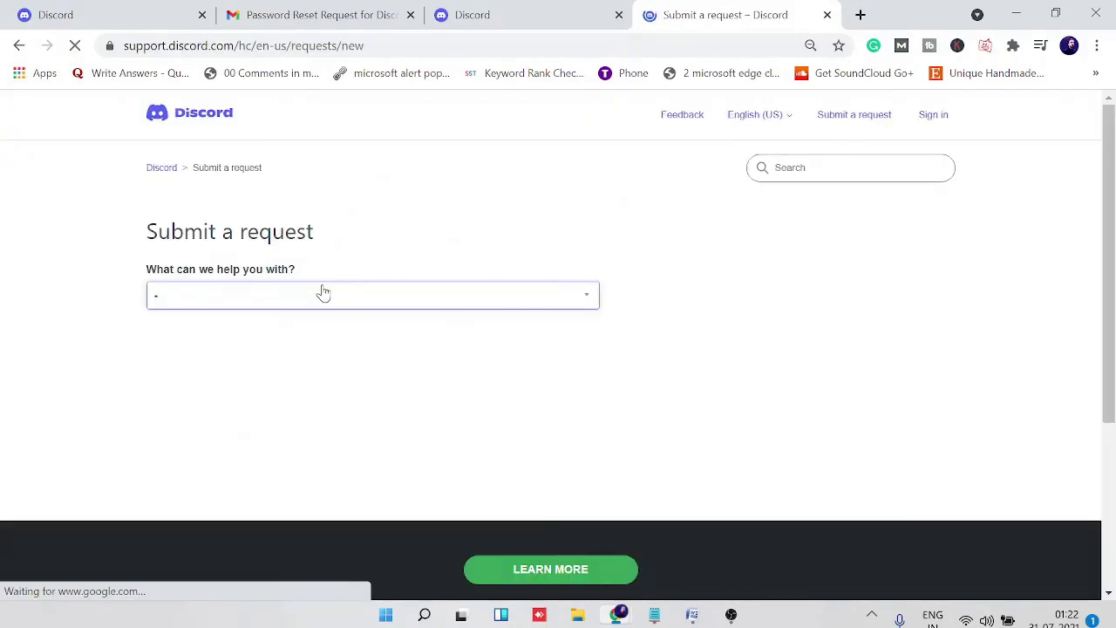
click(261, 303)
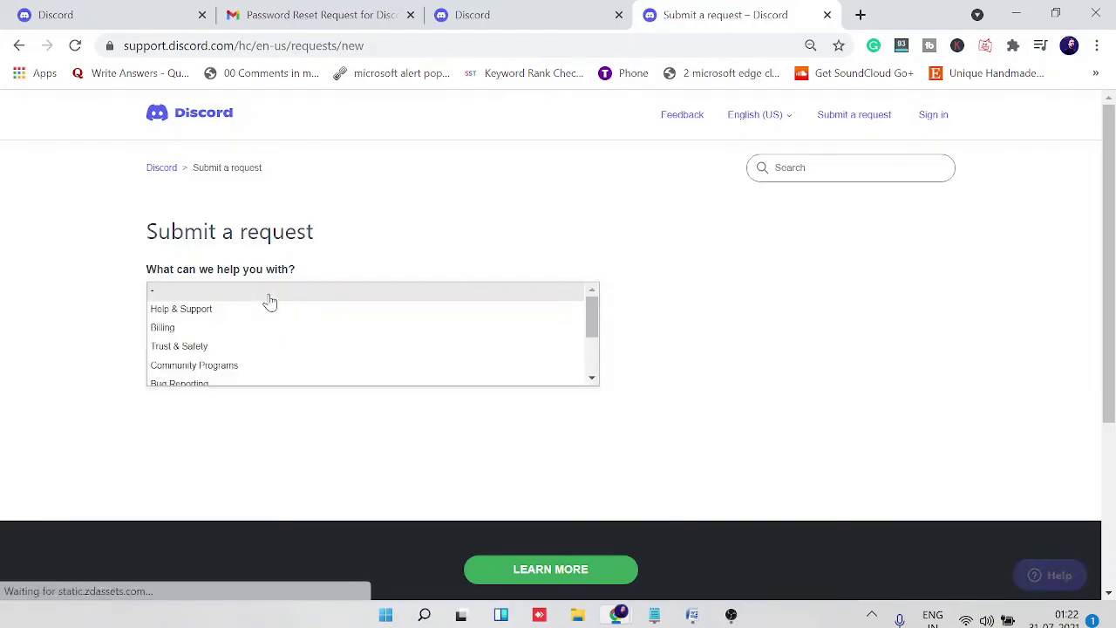
click(218, 309)
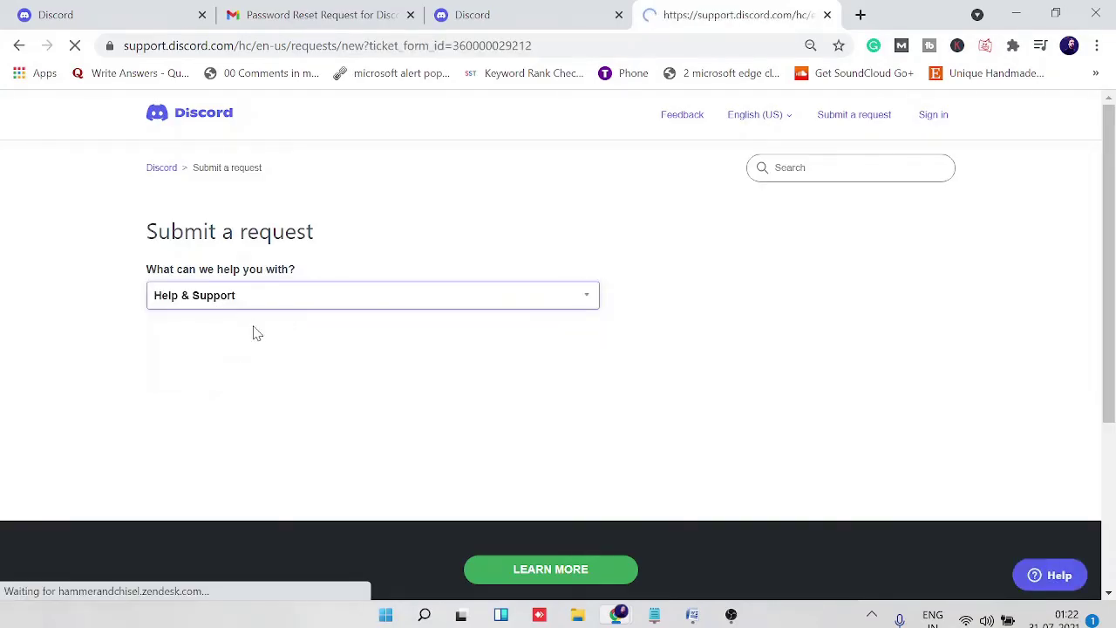
scroll(275, 338, down, 1)
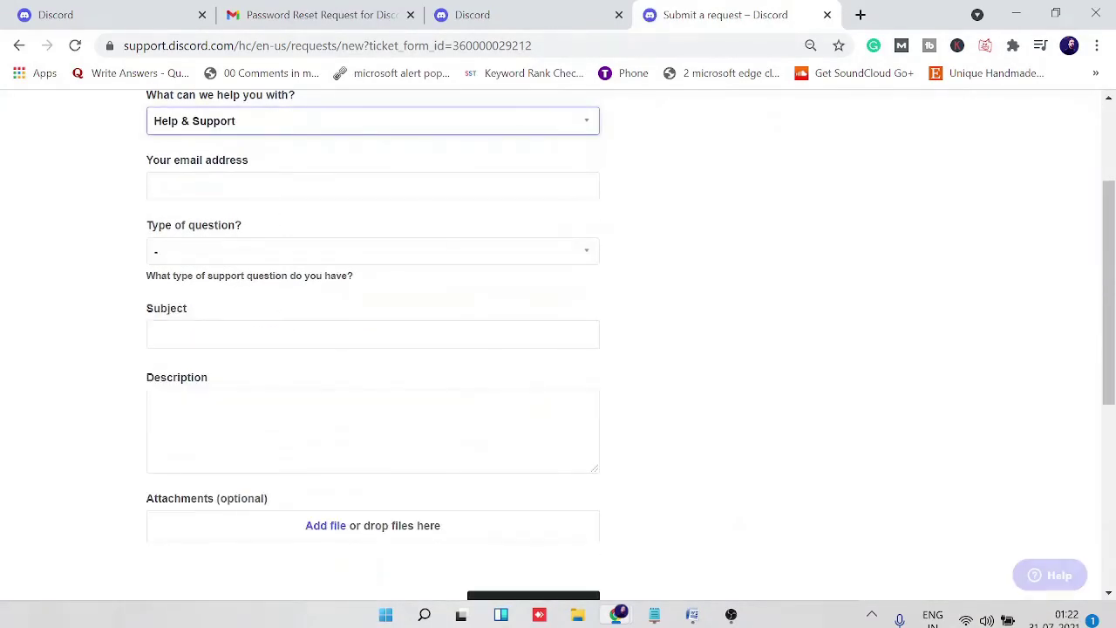
click(249, 253)
scroll(261, 293, down, 2)
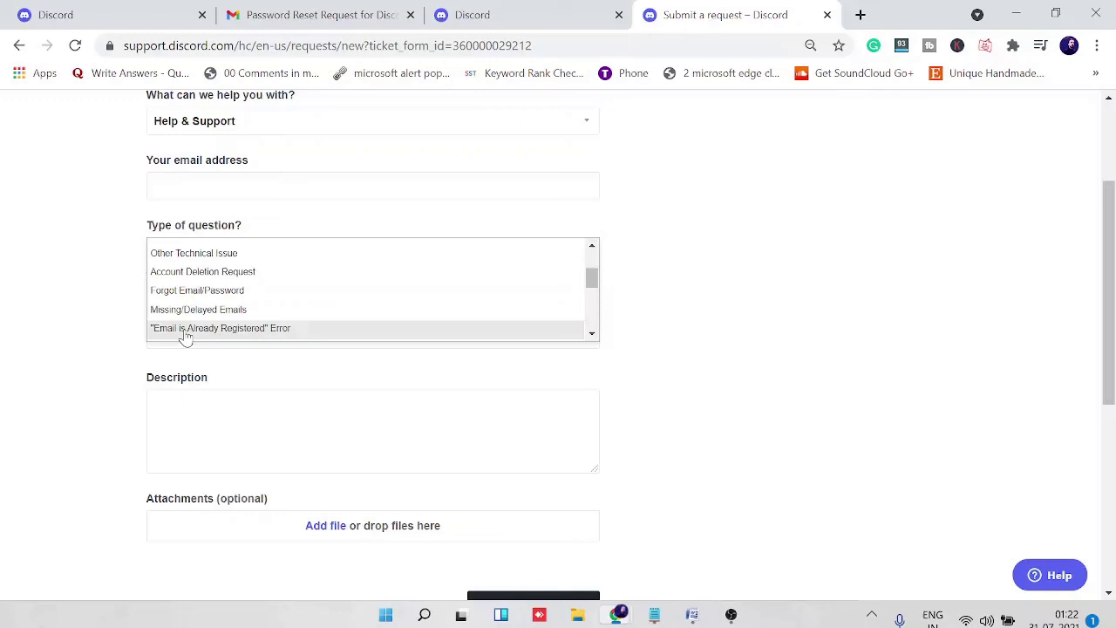
click(270, 332)
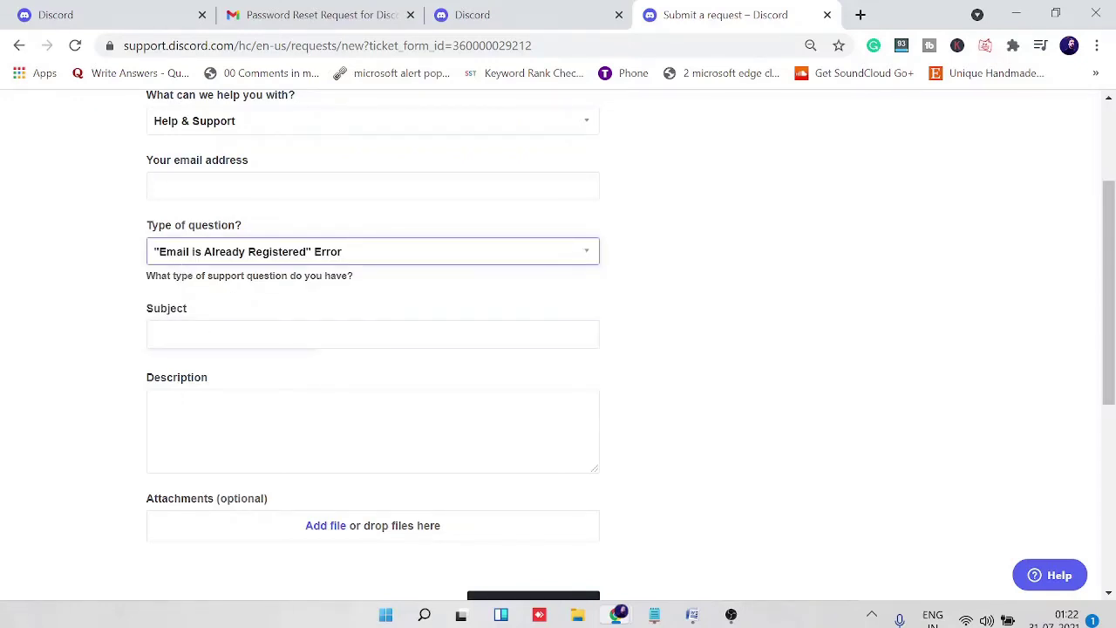
Put the cursor in the form's Subject field, then in the Description field.
click(241, 335)
scroll(242, 312, down, 2)
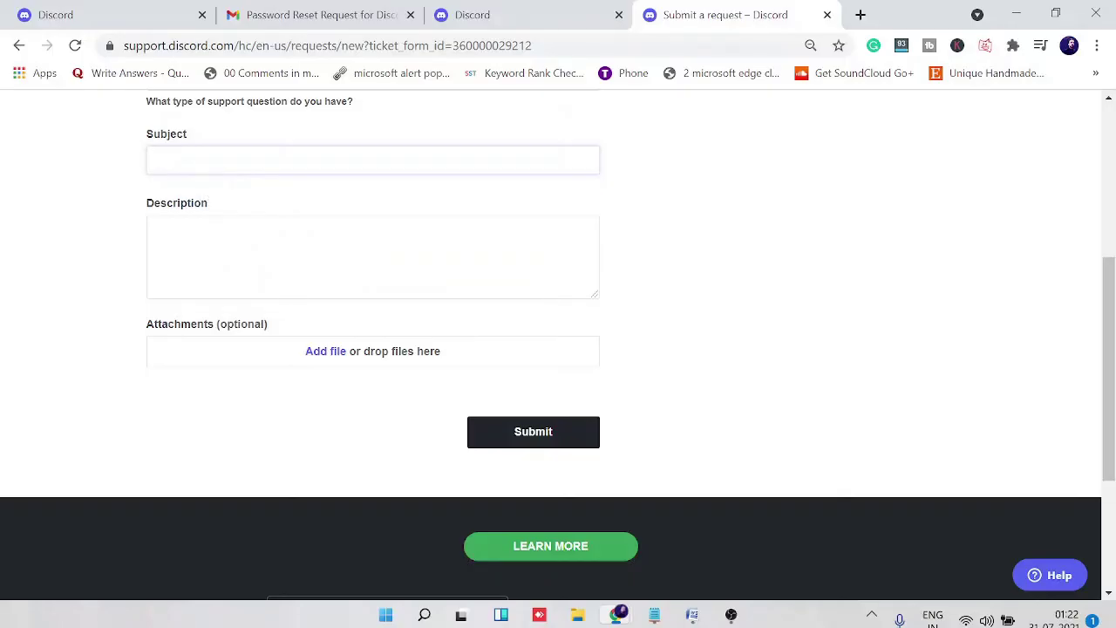
click(154, 229)
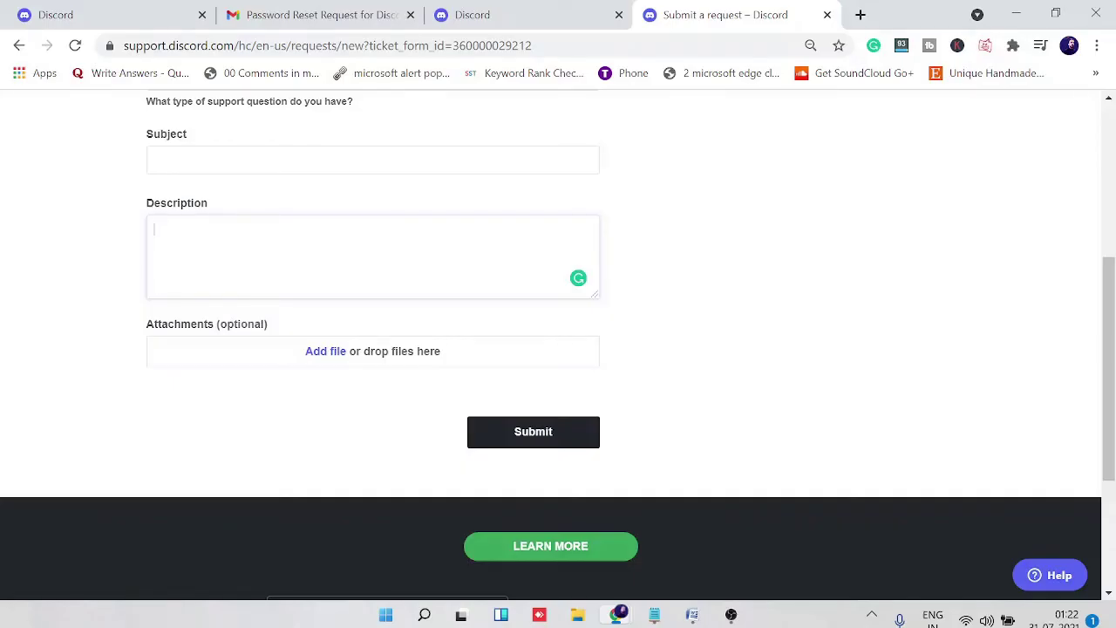
scroll(227, 244, down, 1)
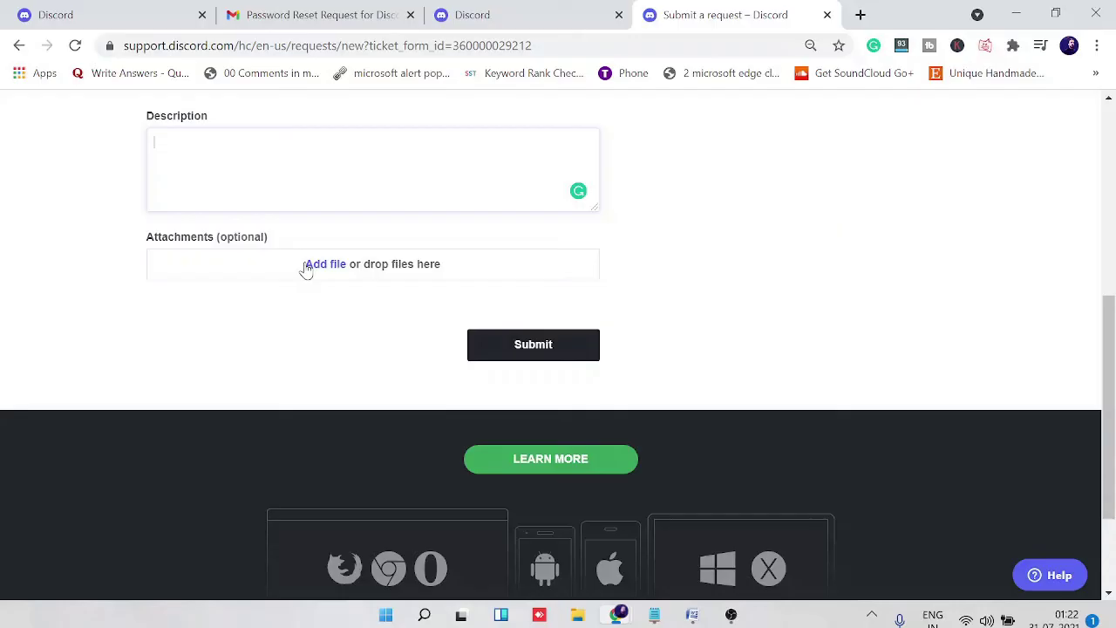
Switch briefly to the Discord login tab, then back to the Submit a request form.
click(166, 11)
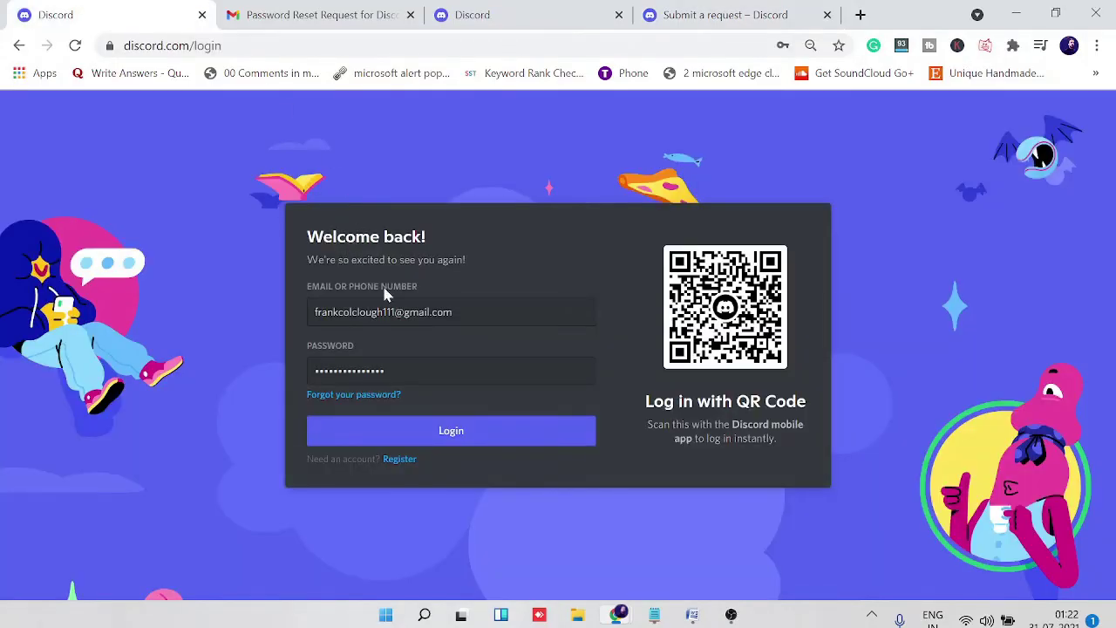
click(703, 15)
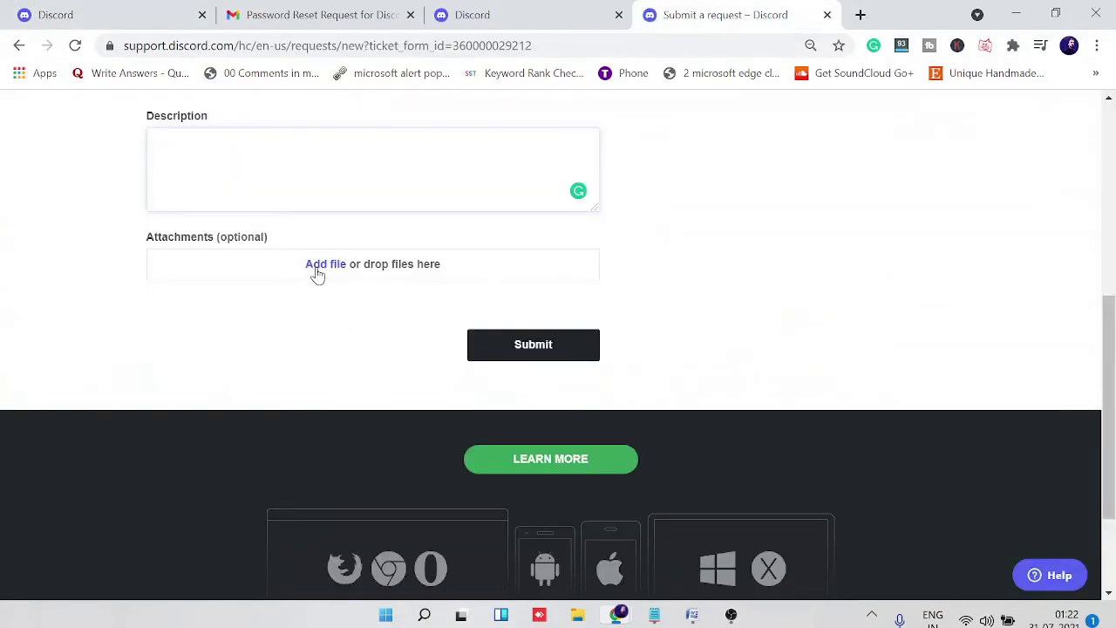